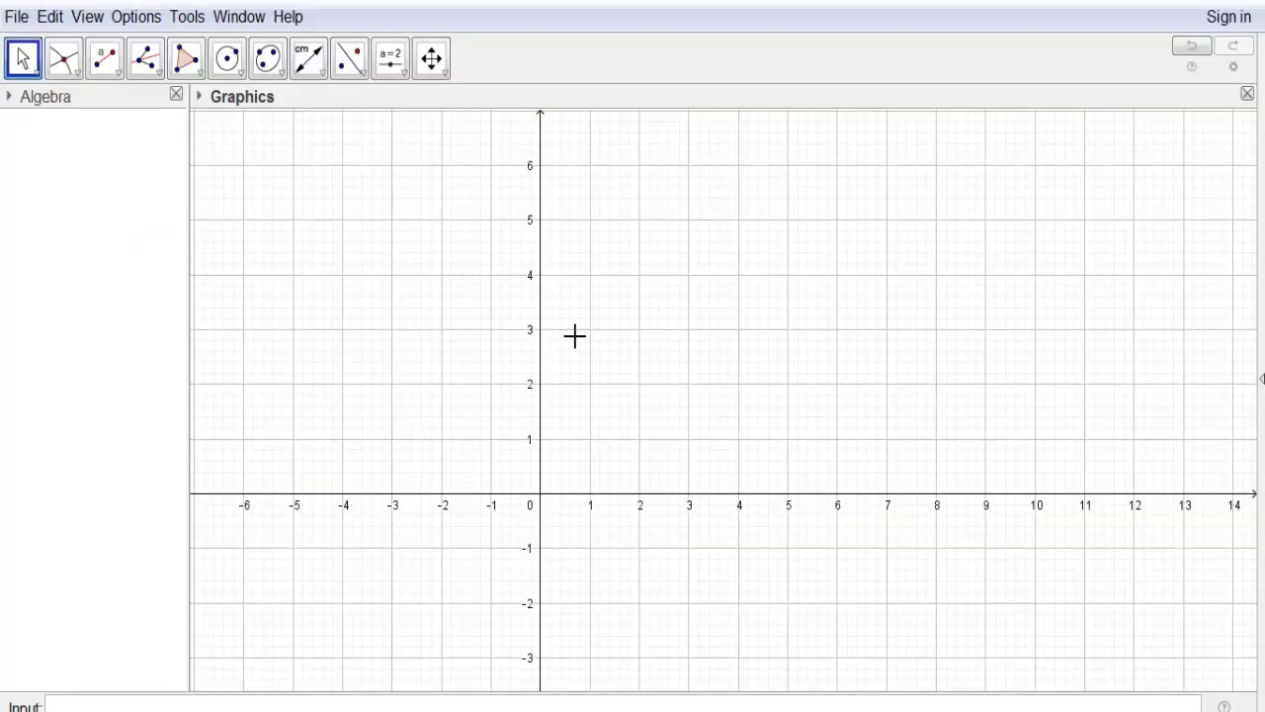
Turn off both the axes and the grid from the Graphics view context menu.
{"action": "right_click", "coordinate": [691, 330]}
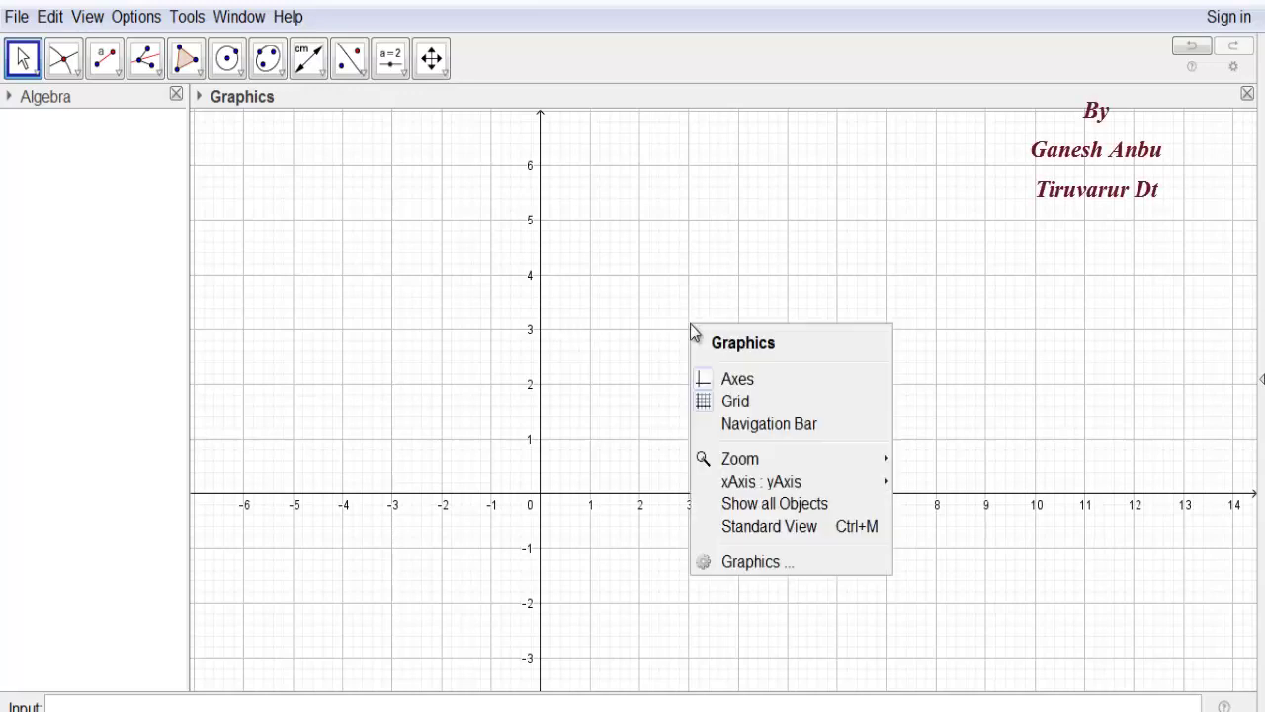
{"action": "left_click", "coordinate": [732, 378]}
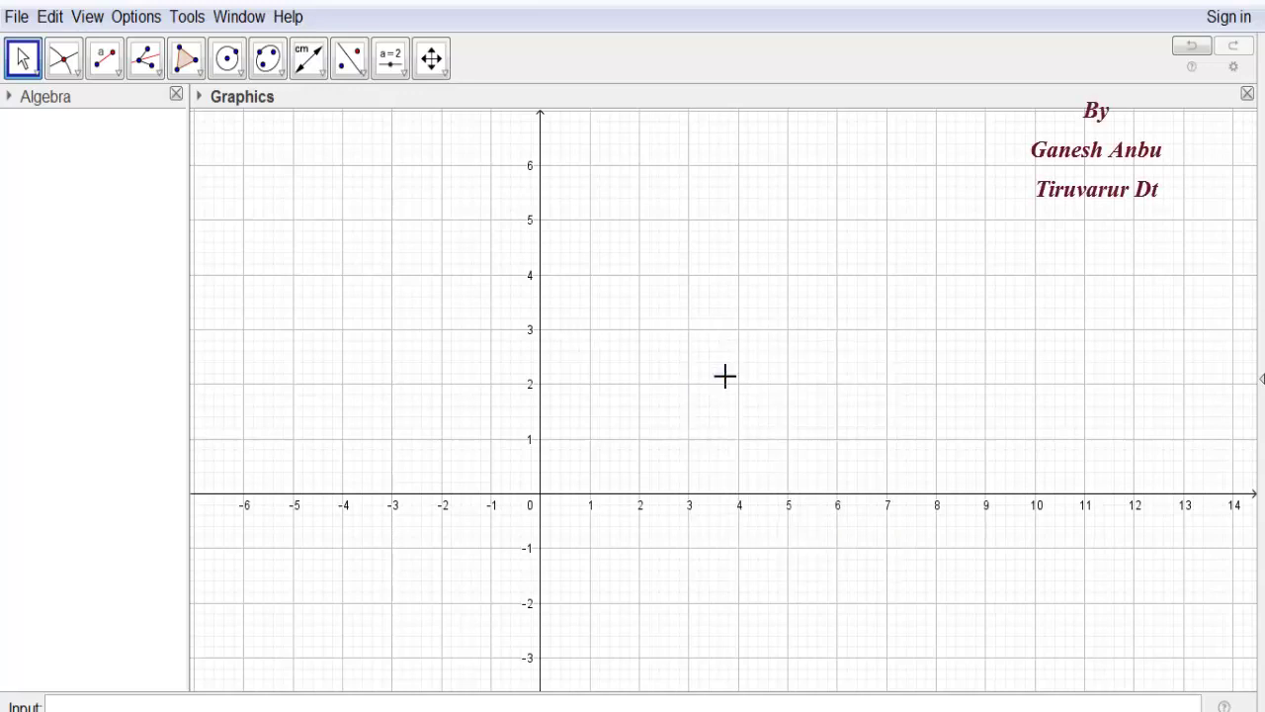
{"action": "right_click", "coordinate": [626, 294]}
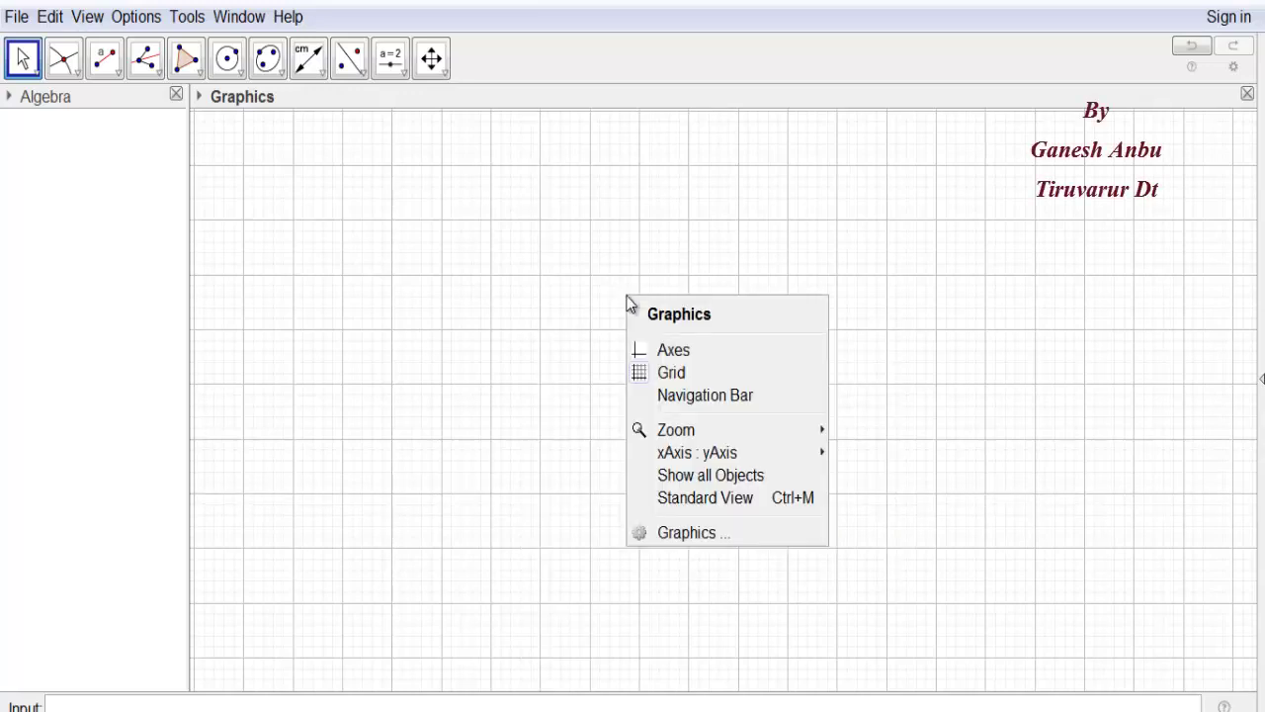
{"action": "left_click", "coordinate": [695, 378]}
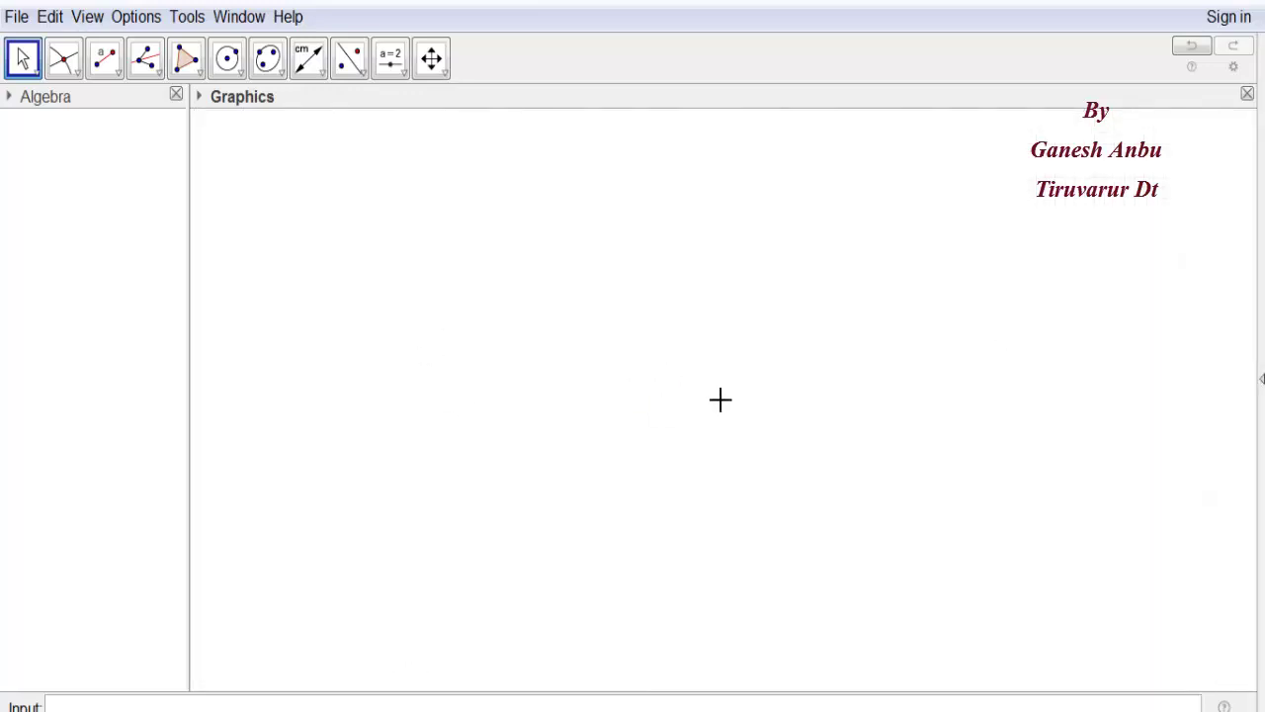
Use the Polygon tool to place A bottom-left, B bottom-right, C at top, and close at A.
{"action": "left_click", "coordinate": [197, 77]}
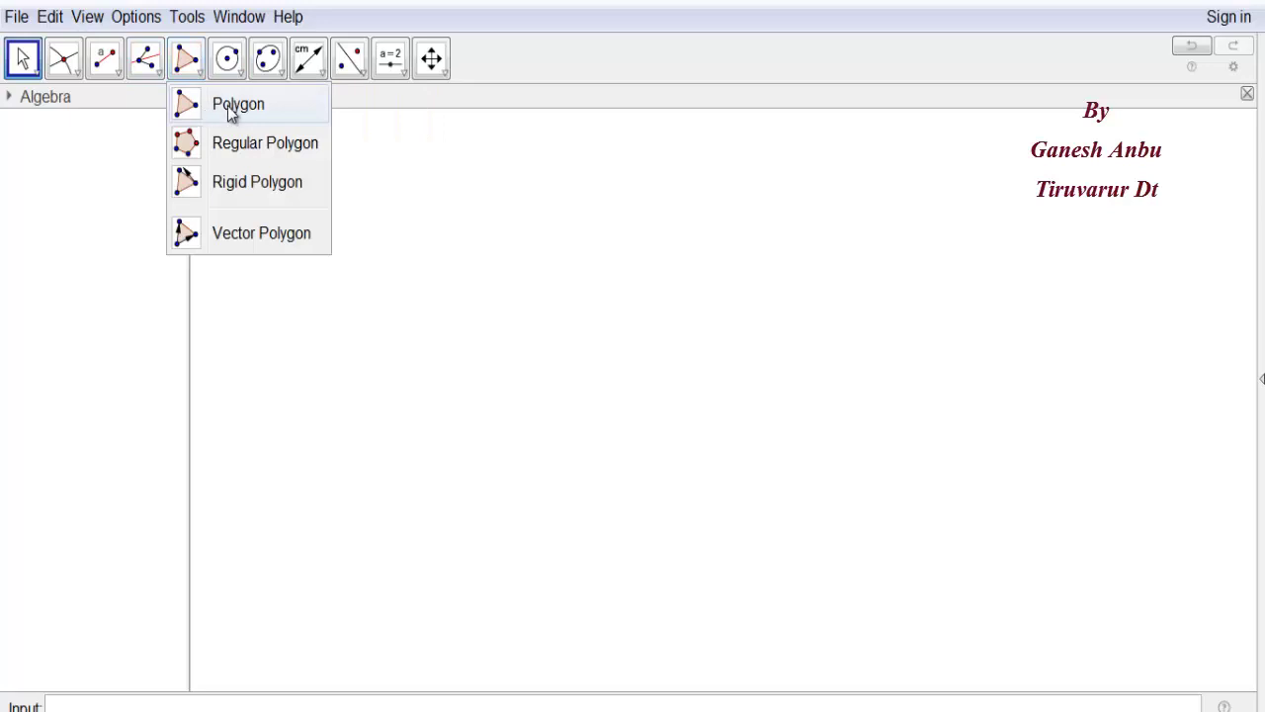
{"action": "left_click", "coordinate": [227, 106]}
{"action": "left_click", "coordinate": [440, 509]}
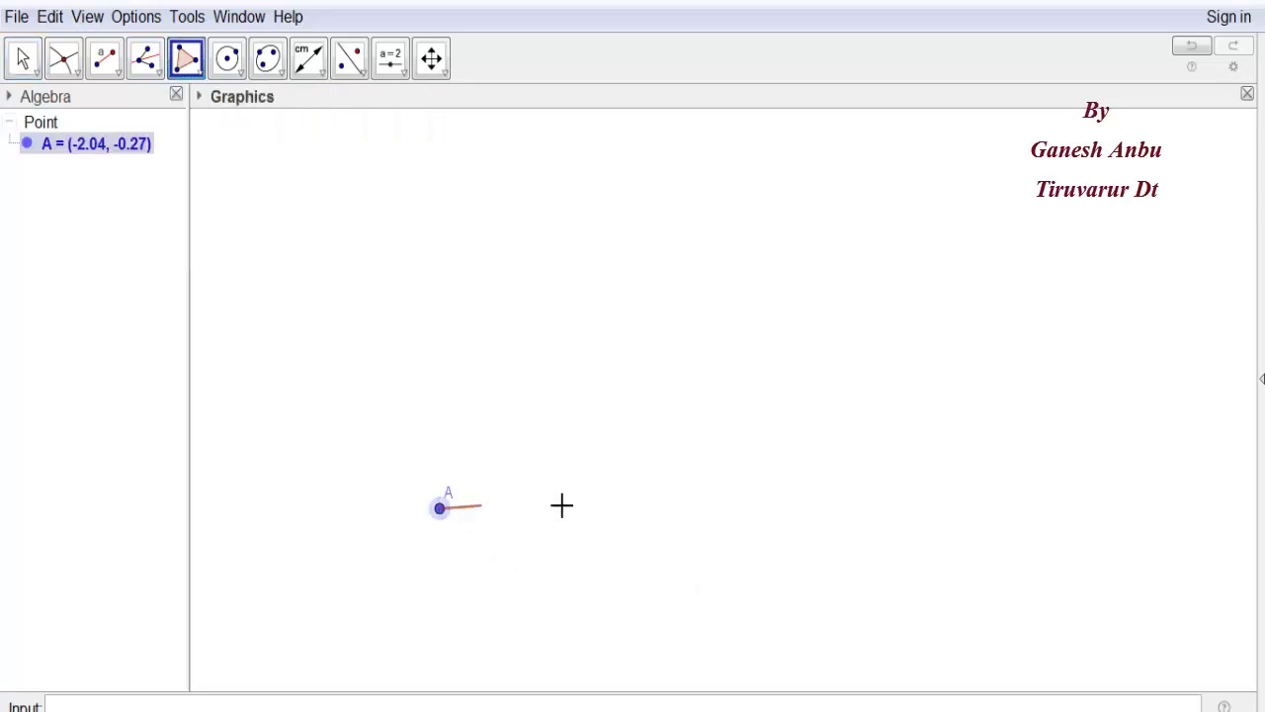
{"action": "left_click", "coordinate": [759, 520]}
{"action": "left_click", "coordinate": [633, 267]}
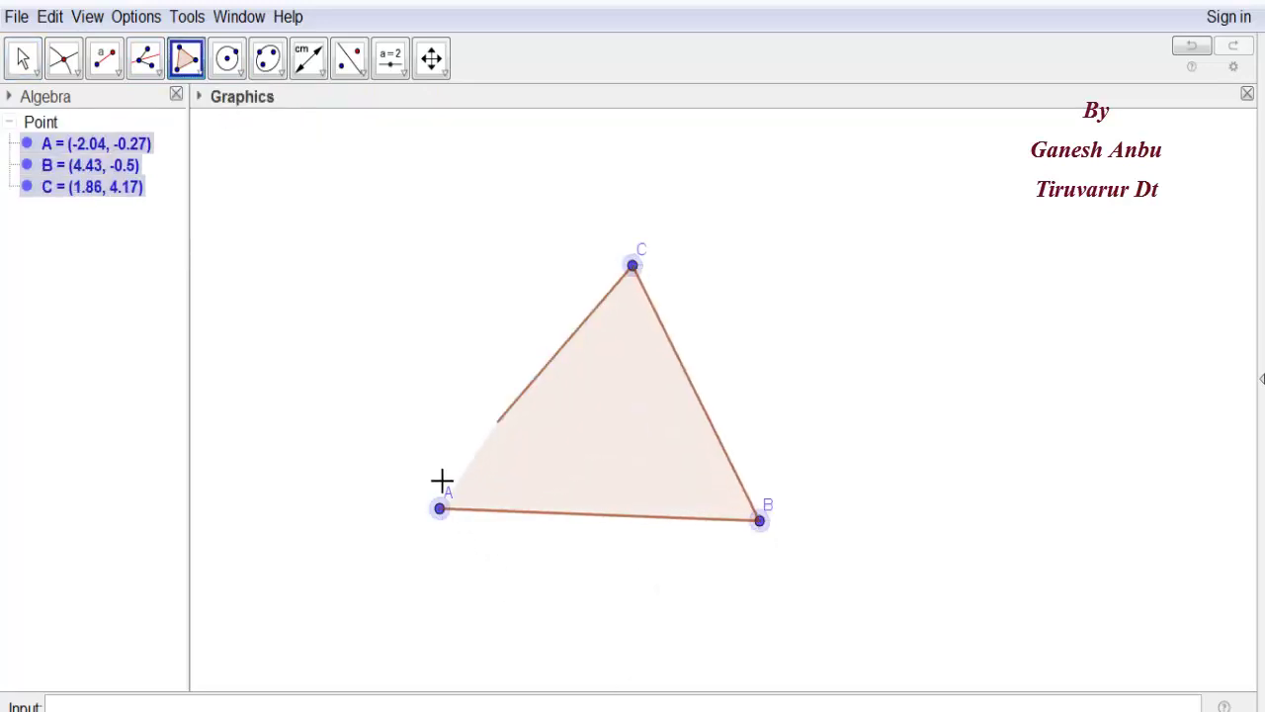
{"action": "left_click", "coordinate": [440, 509]}
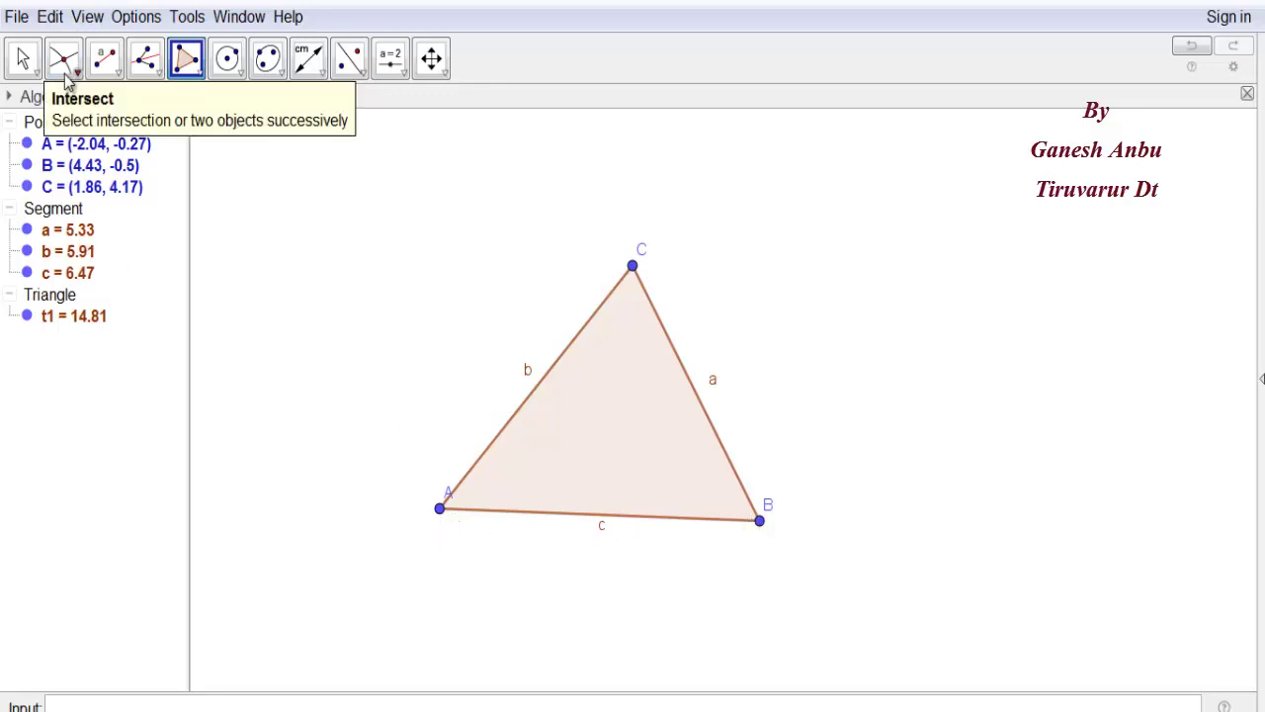
Use Midpoint or Center to create D on AB, E on BC and F on CA.
{"action": "left_click", "coordinate": [75, 81]}
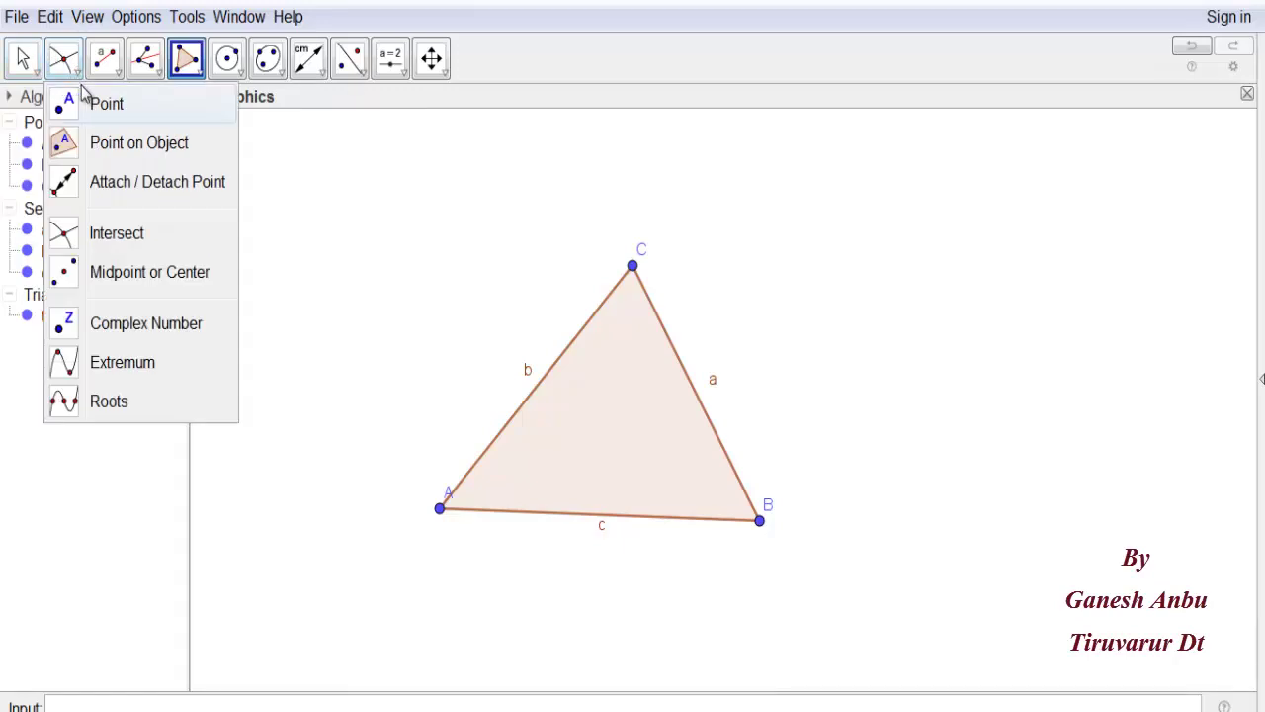
{"action": "left_click", "coordinate": [127, 280]}
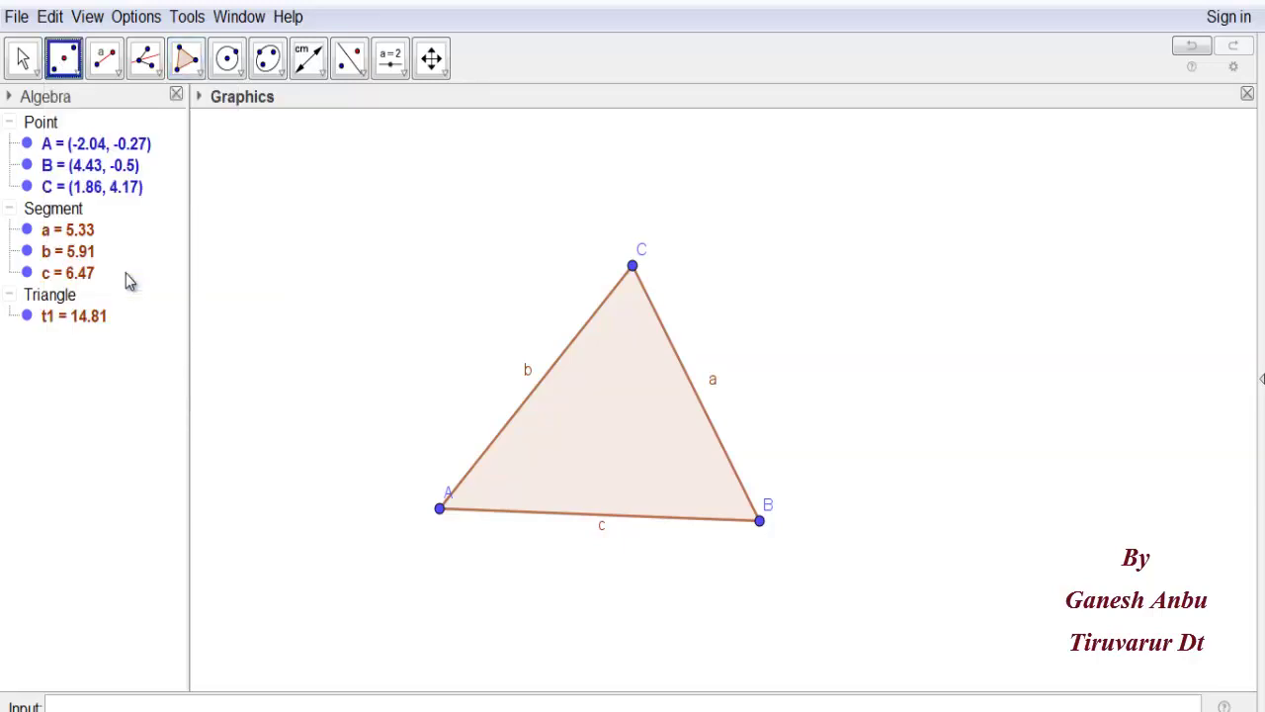
{"action": "left_click", "coordinate": [438, 508]}
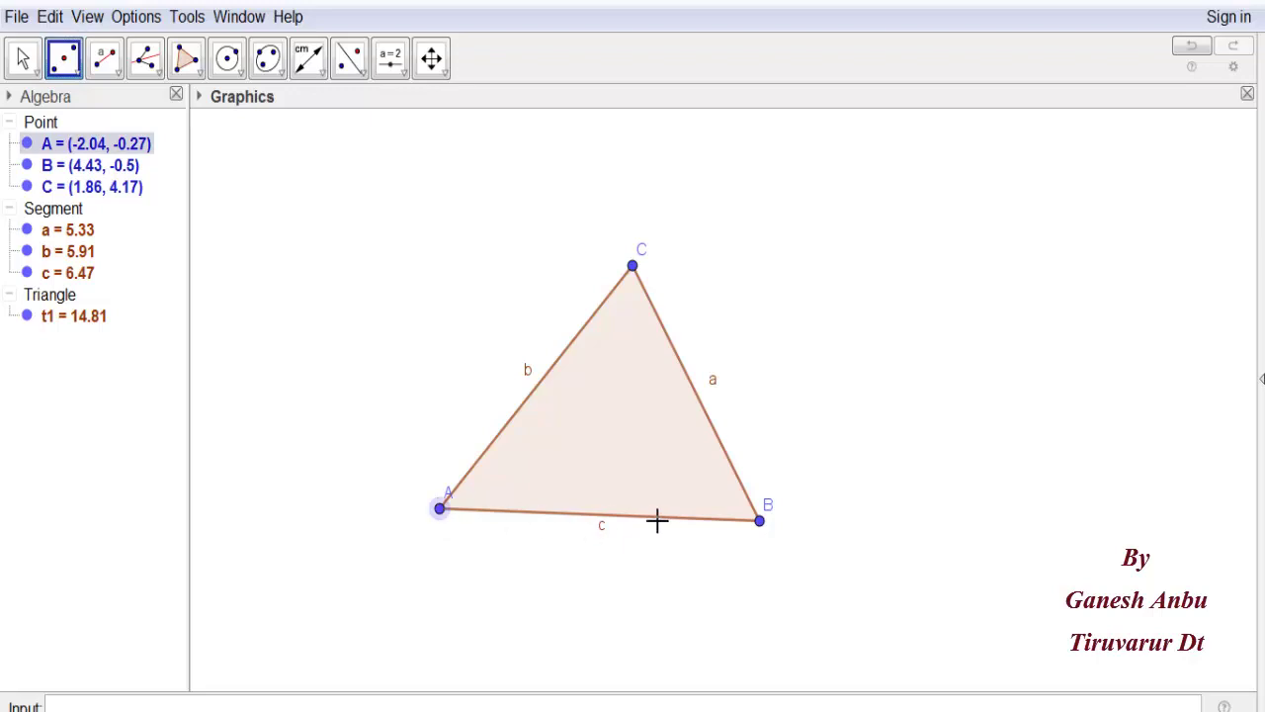
{"action": "left_click", "coordinate": [759, 522]}
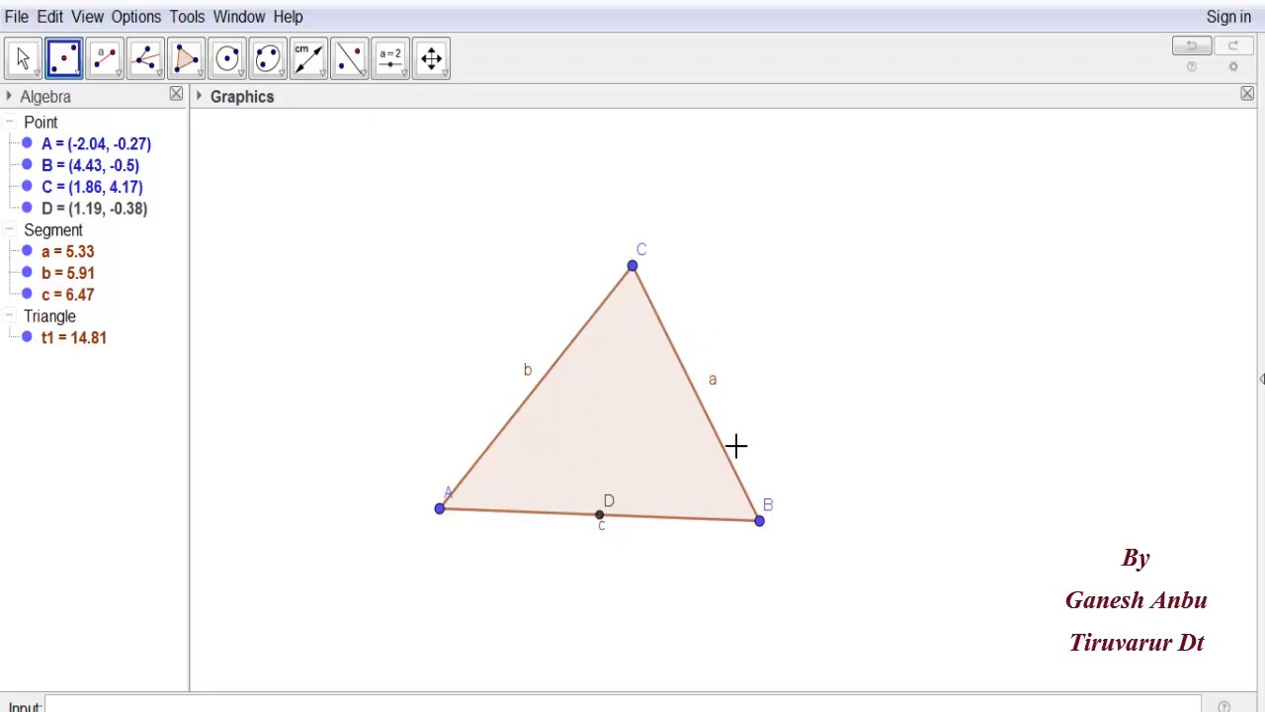
{"action": "left_click", "coordinate": [760, 522]}
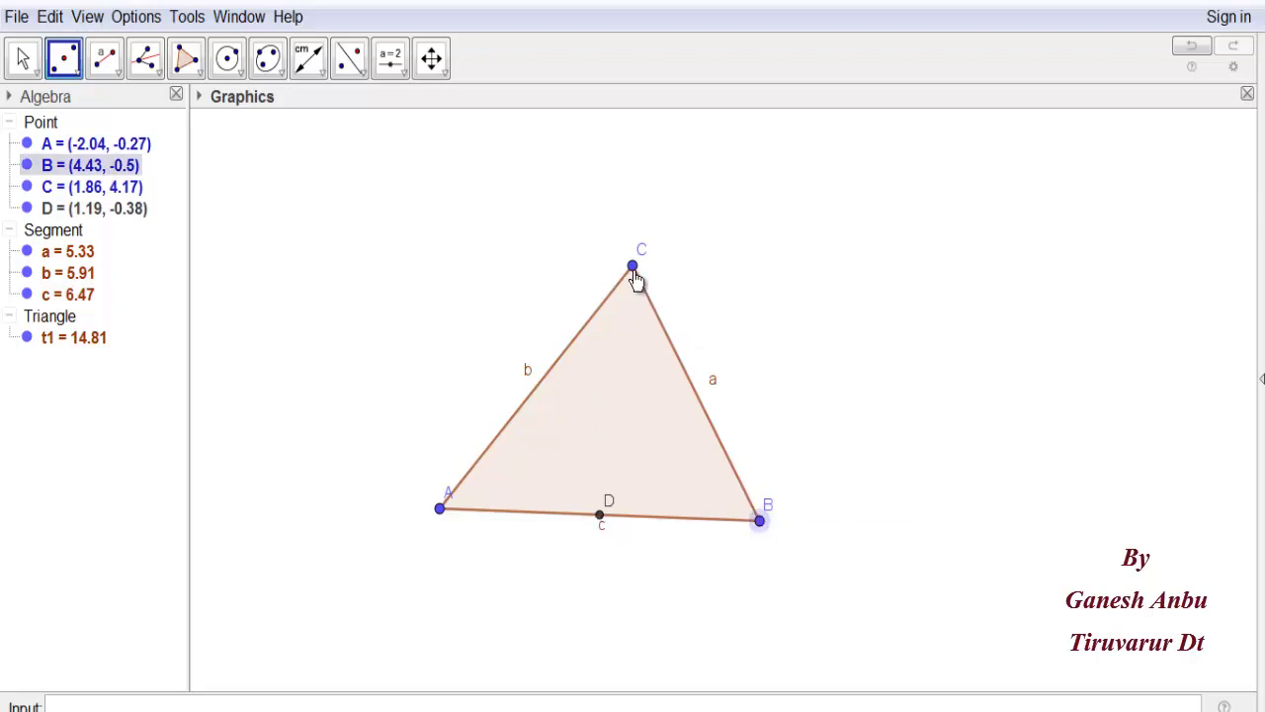
{"action": "left_click", "coordinate": [696, 394]}
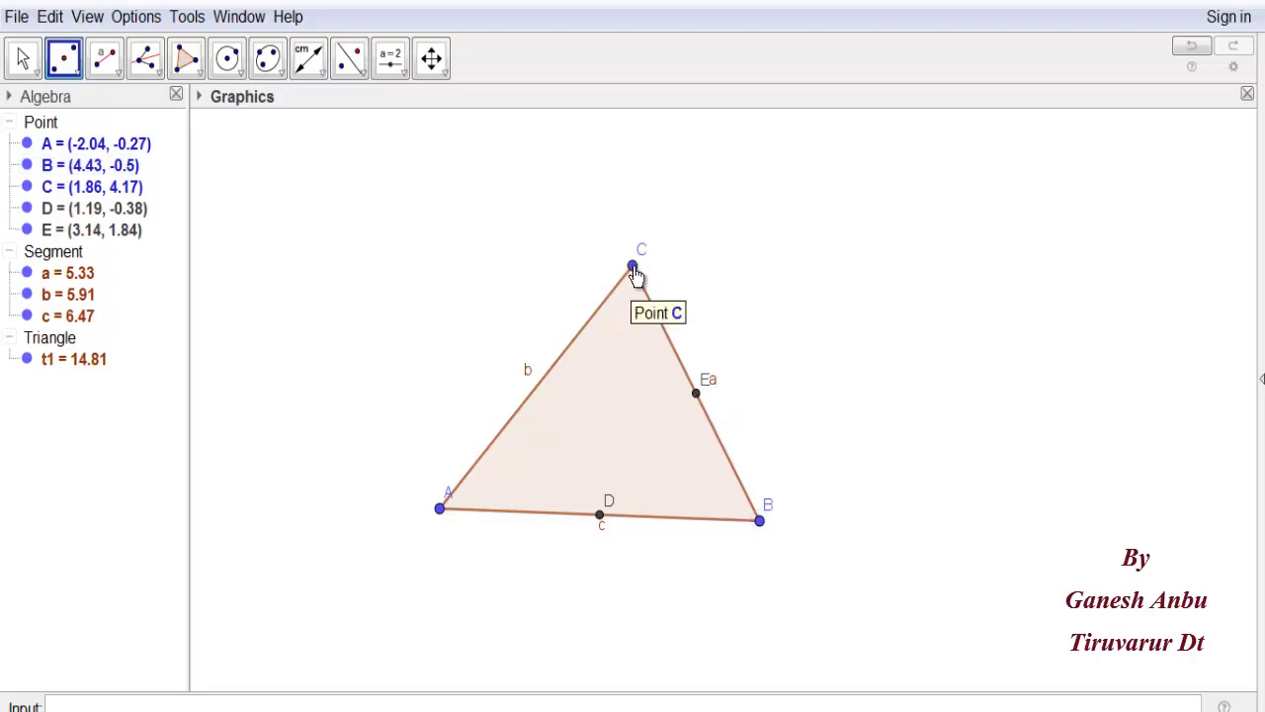
{"action": "left_click", "coordinate": [634, 269]}
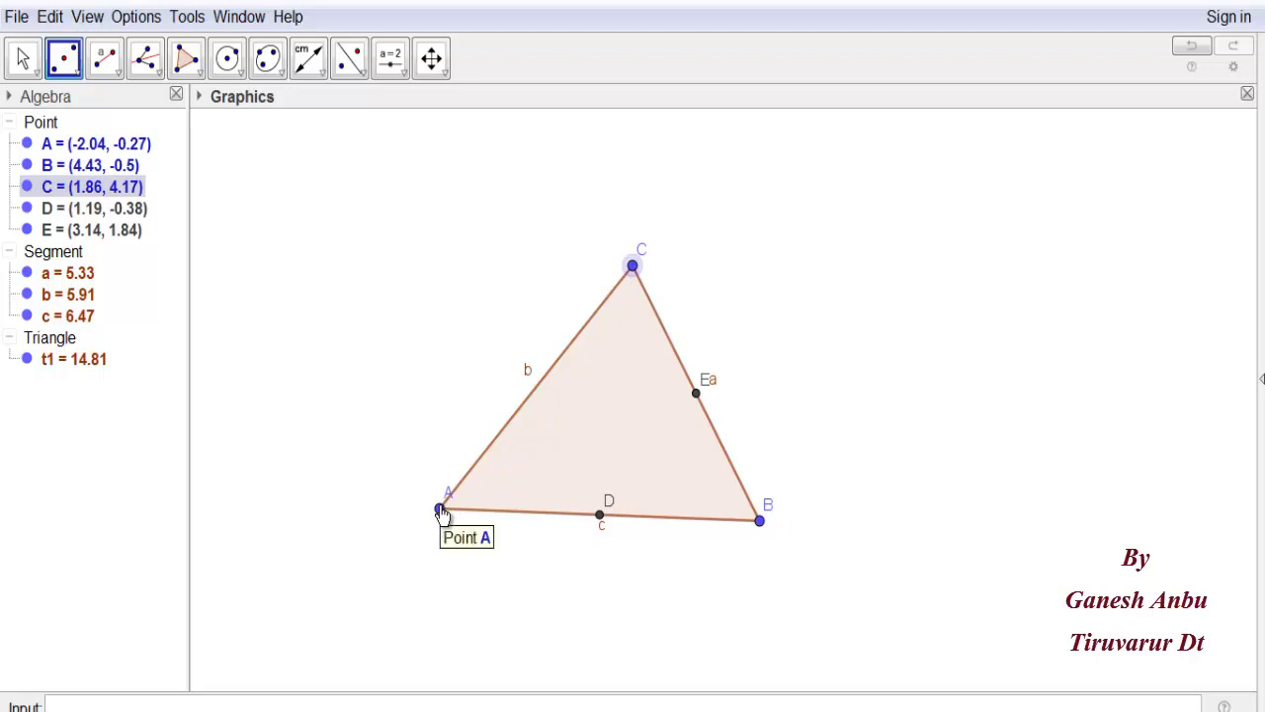
{"action": "left_click", "coordinate": [536, 387]}
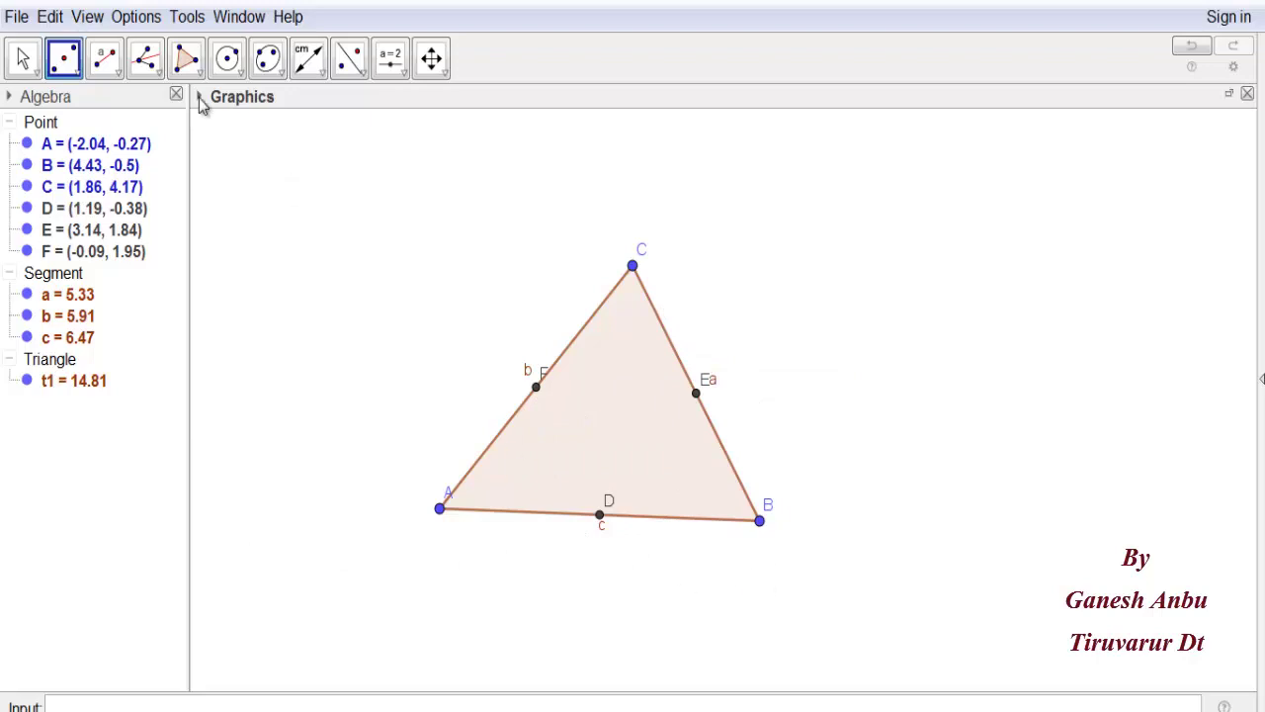
Draw segments C–D (f = 4.6), A–E (g = 5.6) and B–F (h = 5.14).
{"action": "left_click", "coordinate": [115, 77]}
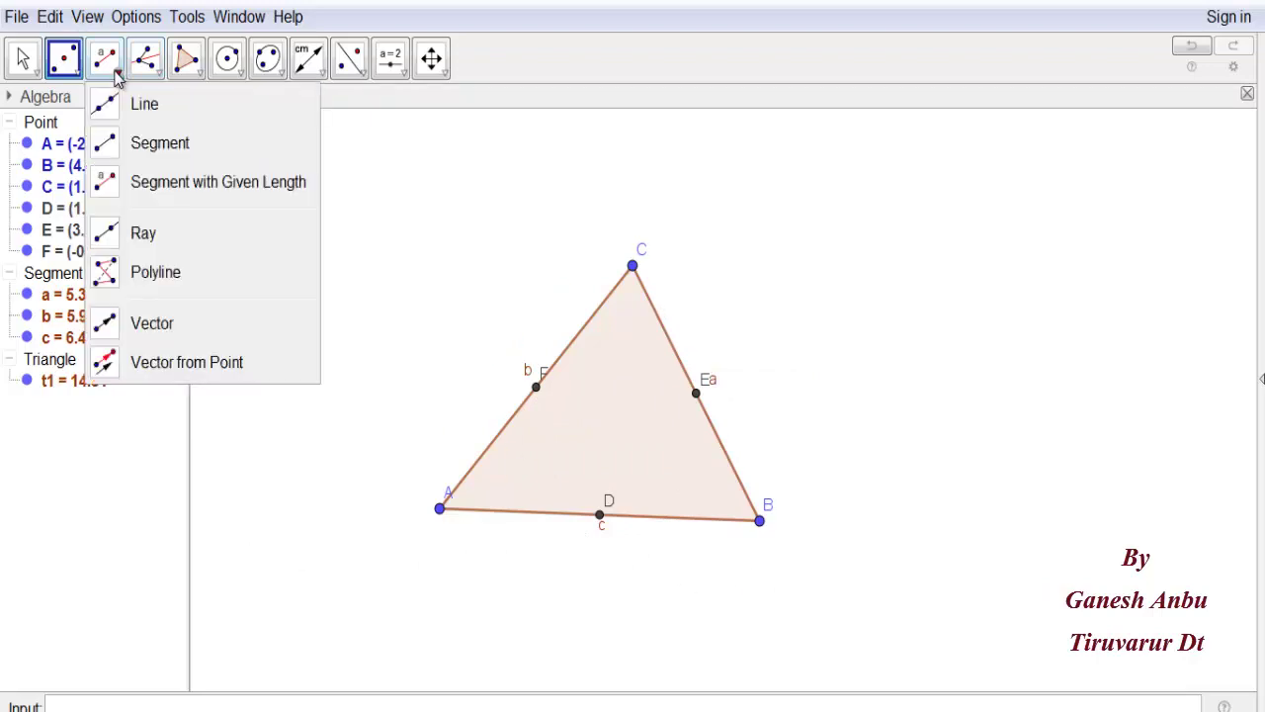
{"action": "left_click", "coordinate": [149, 143]}
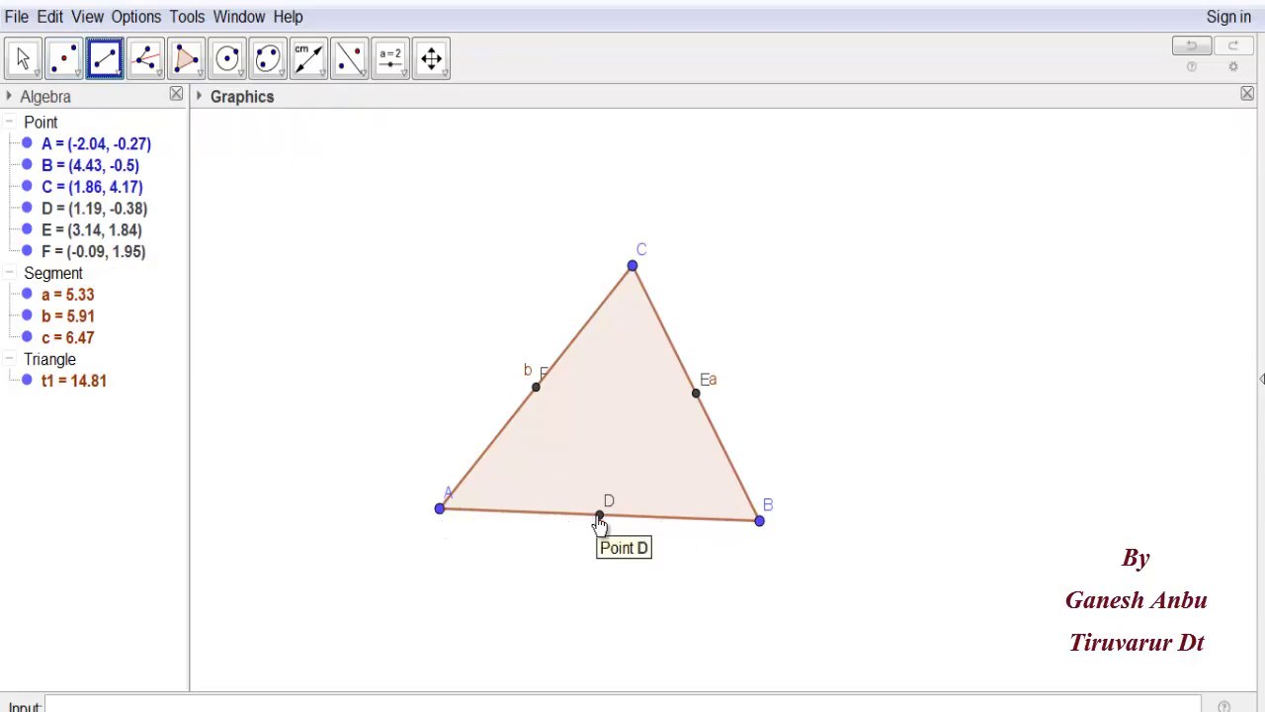
{"action": "left_click", "coordinate": [633, 267]}
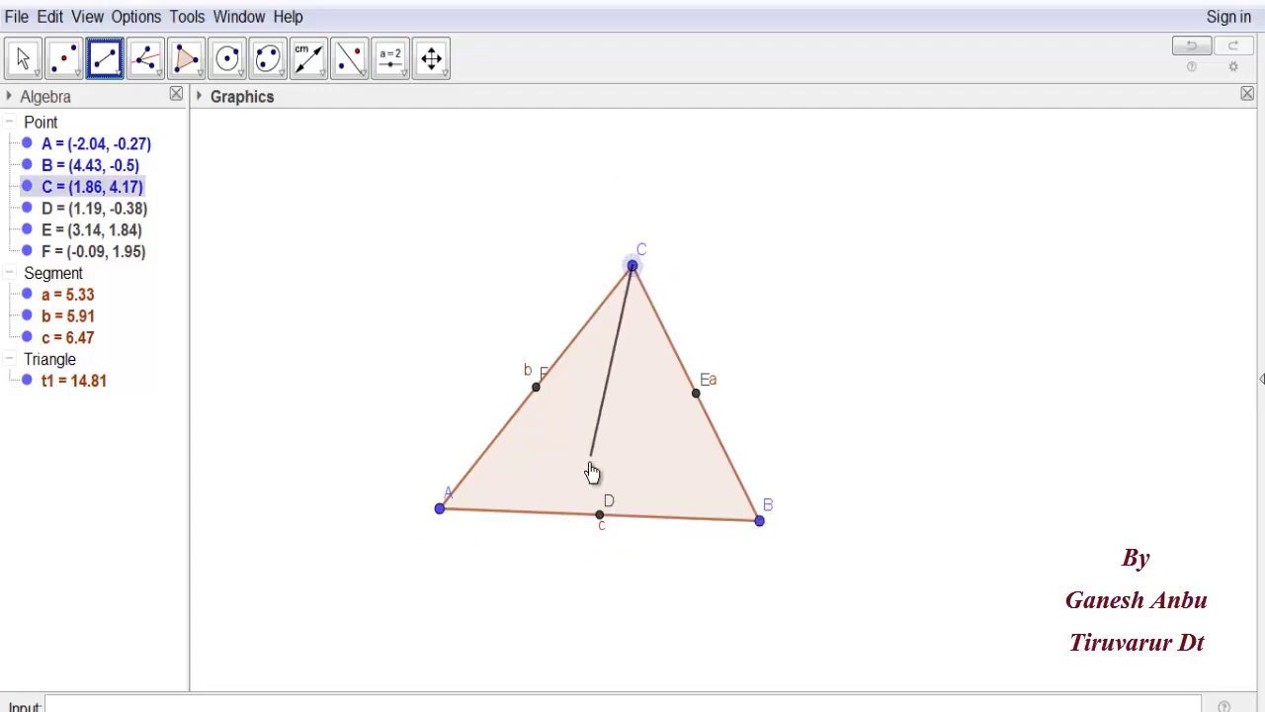
{"action": "left_click", "coordinate": [600, 515]}
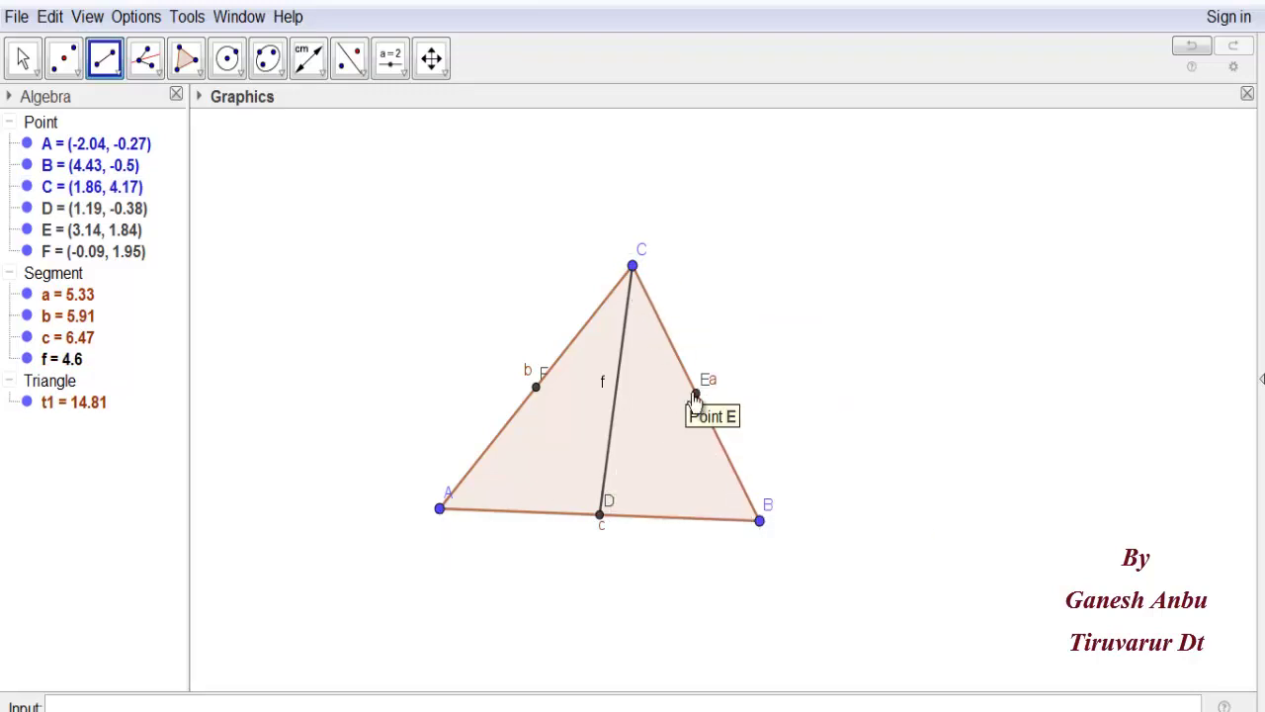
{"action": "left_click", "coordinate": [441, 510]}
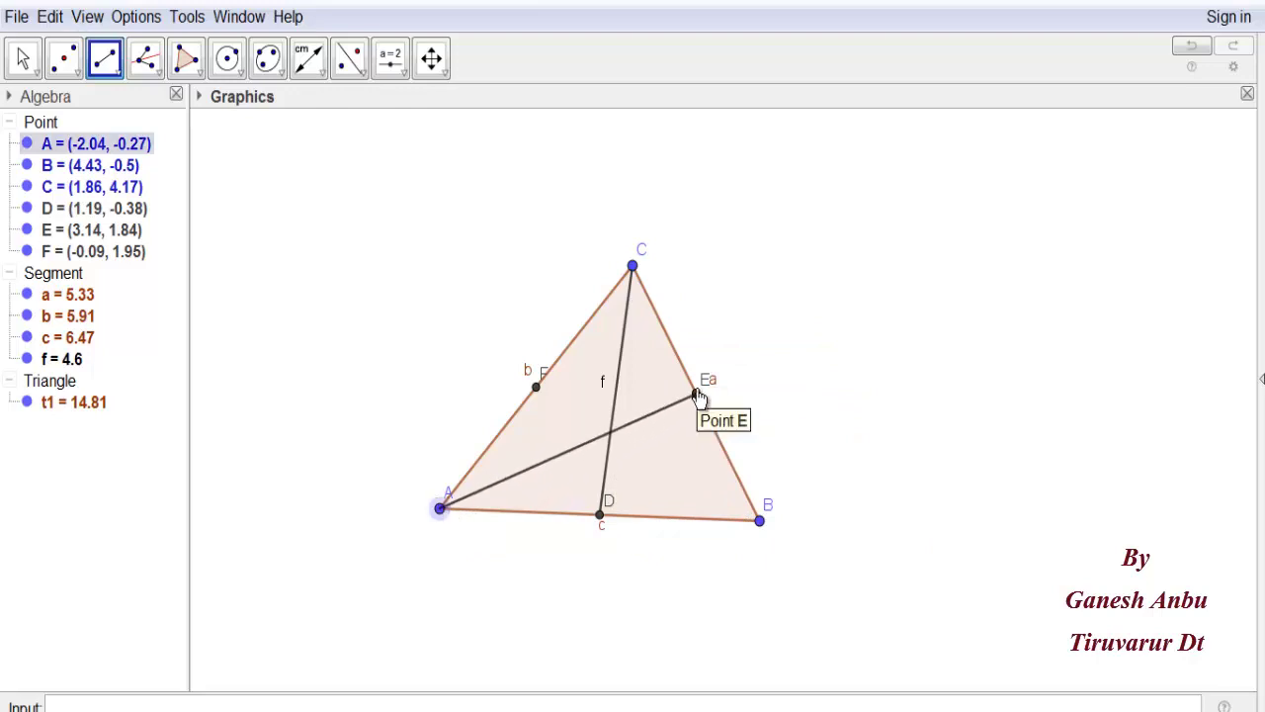
{"action": "left_click", "coordinate": [695, 393]}
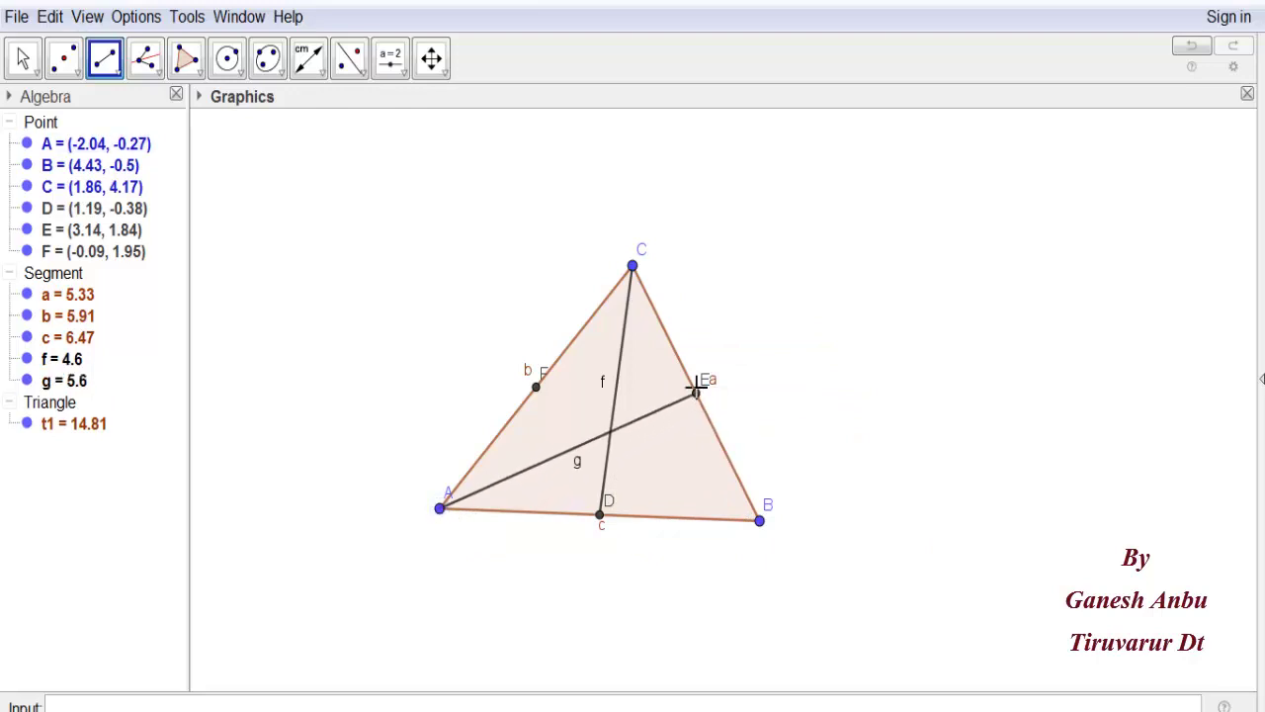
{"action": "left_click", "coordinate": [760, 521]}
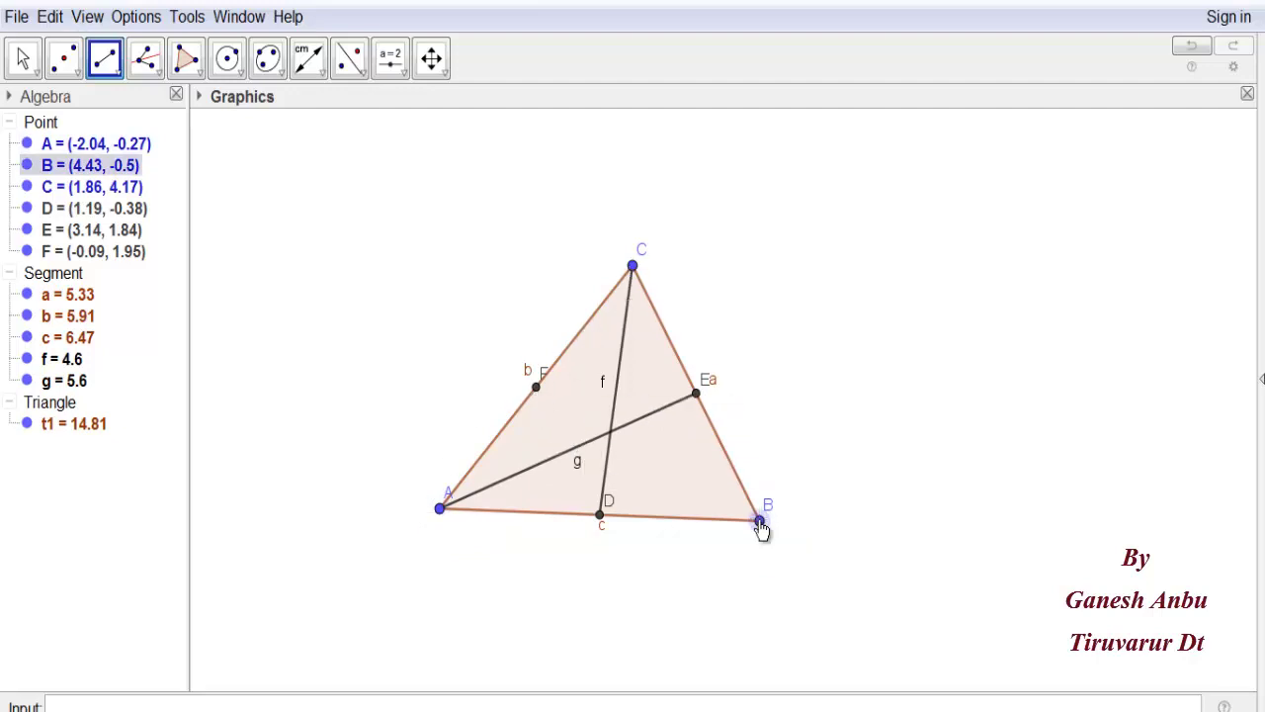
{"action": "left_click", "coordinate": [536, 388]}
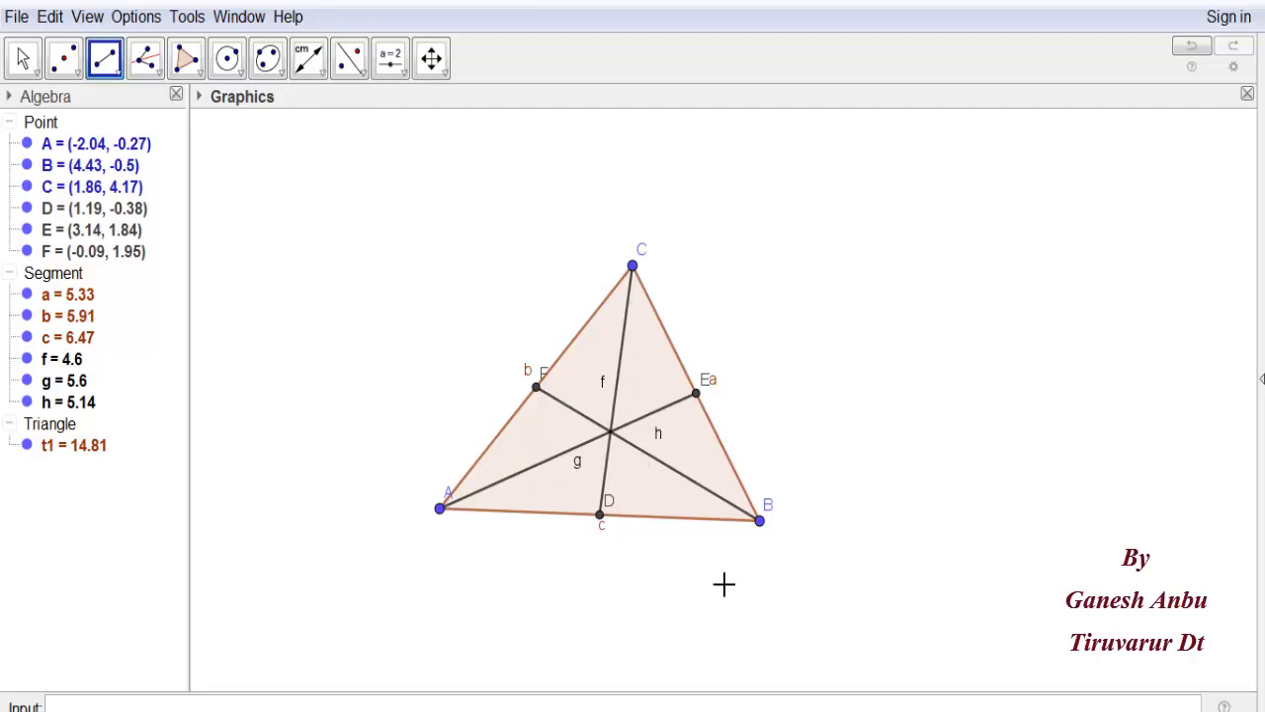
With the Intersect tool, intersect medians g and f to create point H at (1.42, 1.13).
{"action": "left_click", "coordinate": [83, 79]}
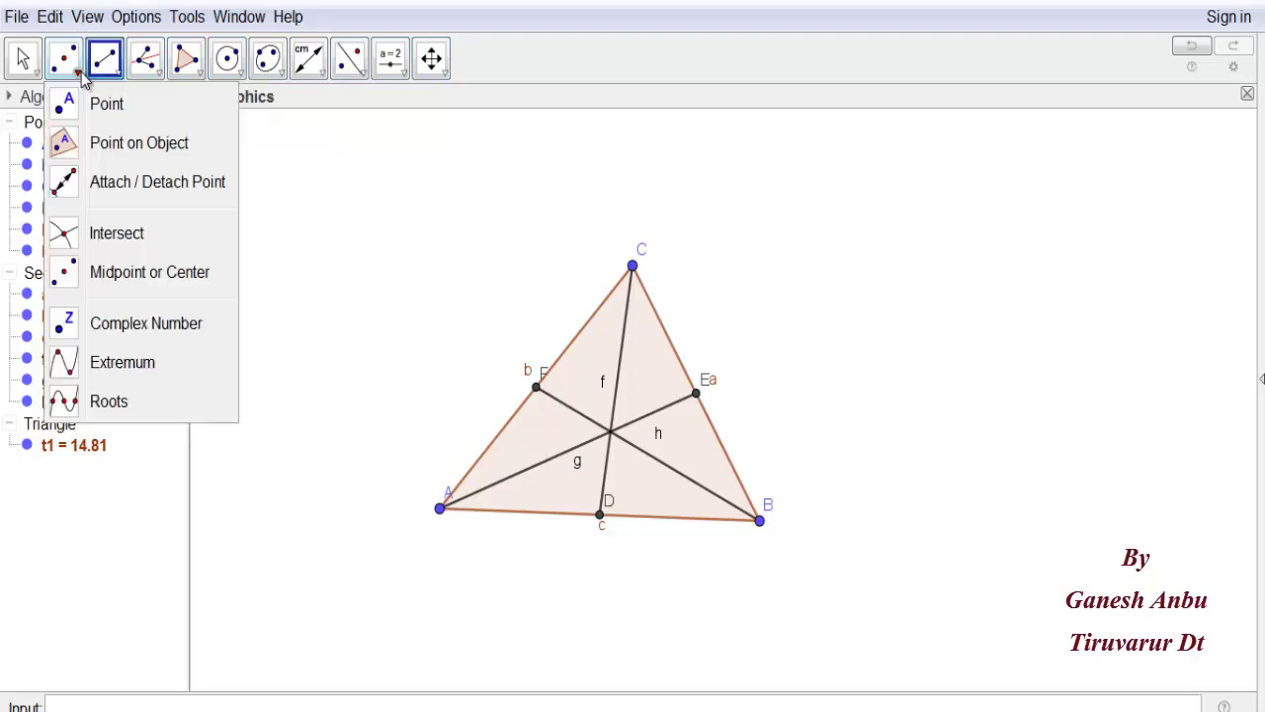
{"action": "left_click", "coordinate": [111, 242]}
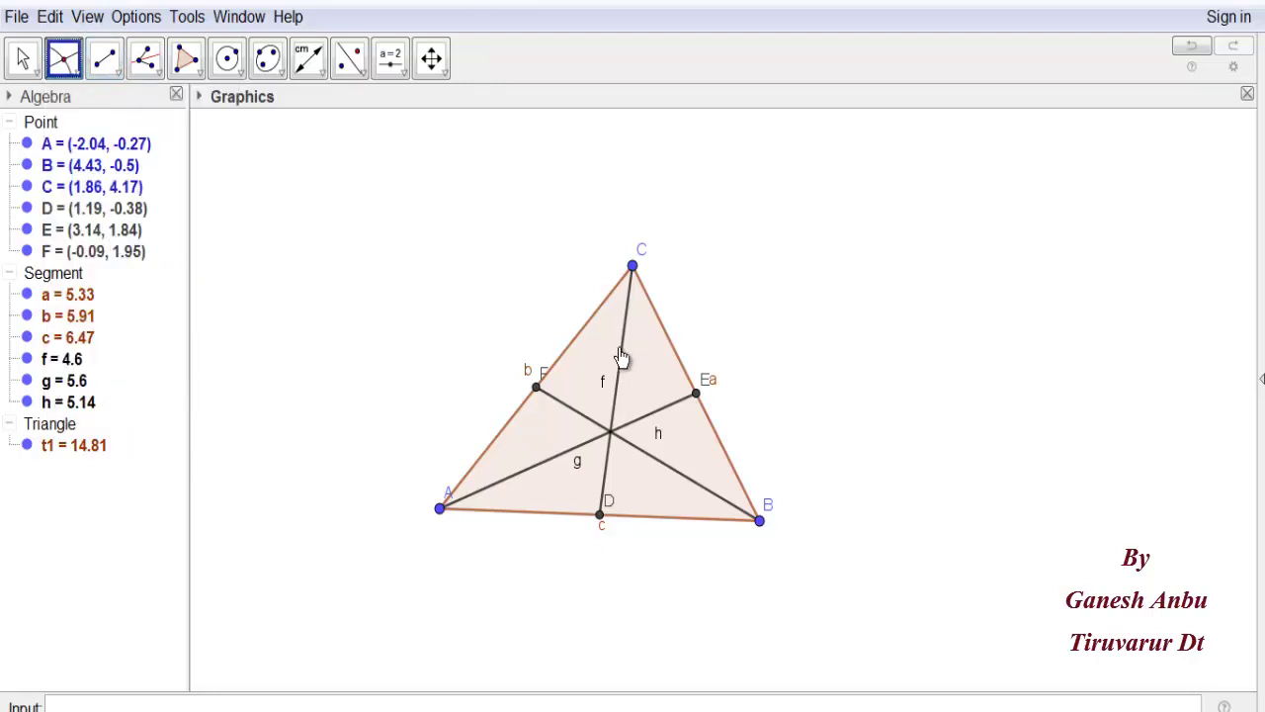
{"action": "left_click", "coordinate": [648, 412]}
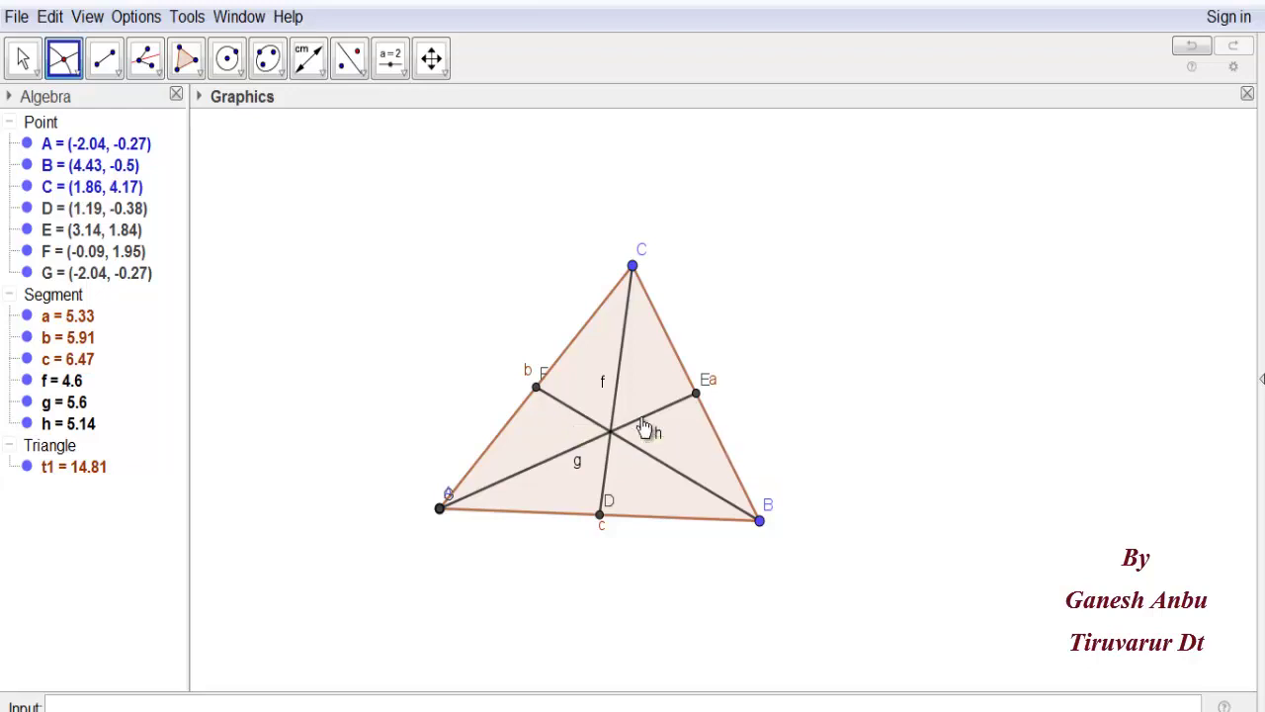
{"action": "left_click", "coordinate": [643, 425]}
{"action": "left_click", "coordinate": [617, 377]}
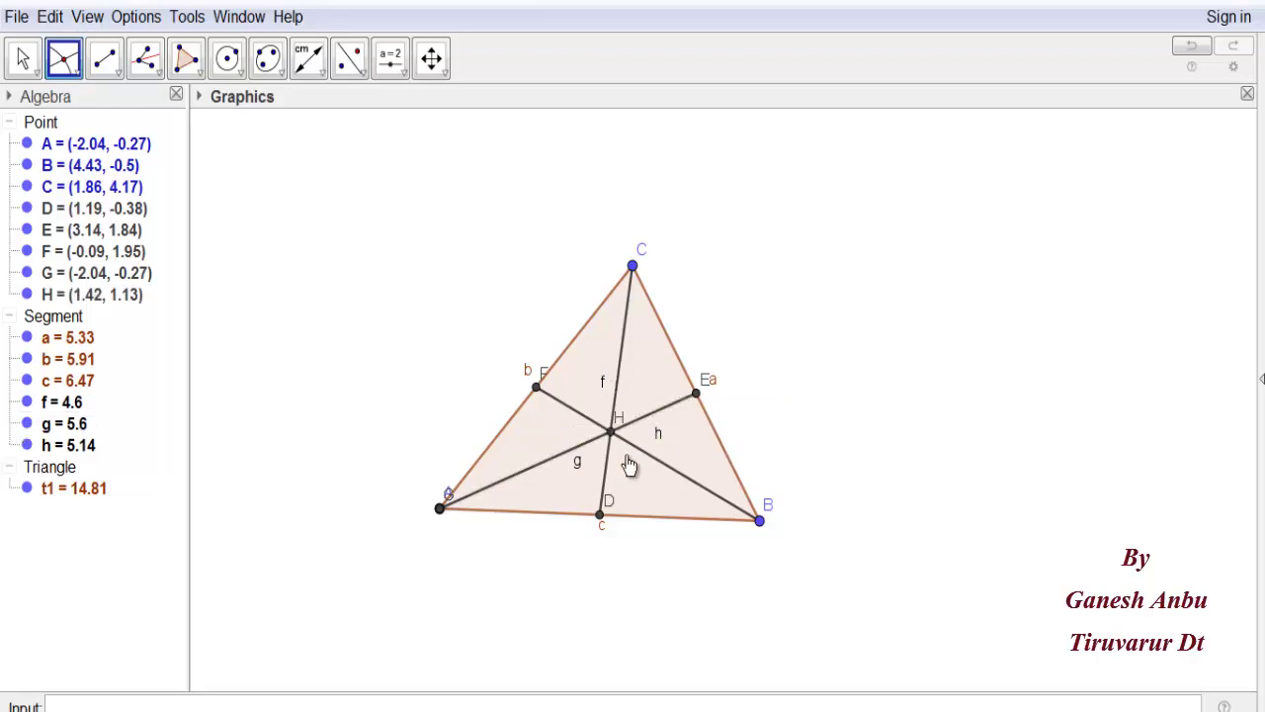